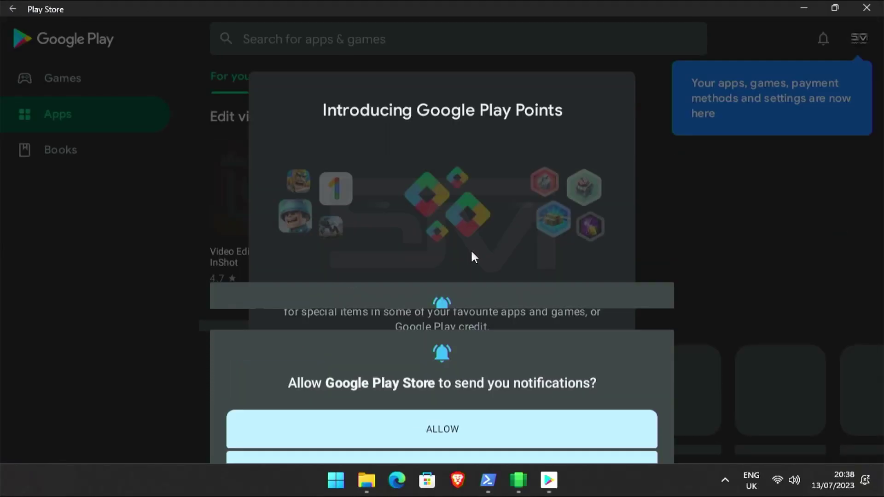
- Dismiss the notification and Play Points prompts, then scroll through the For you app collections
left_click(385, 370)
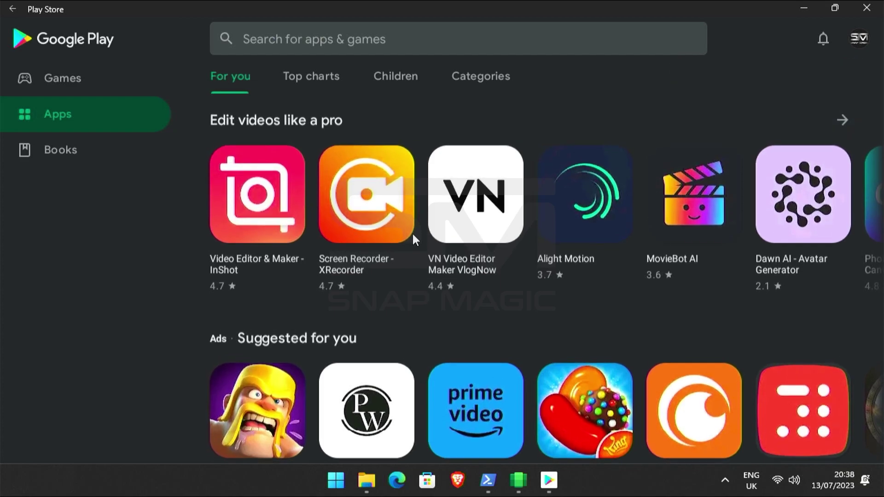
scroll(412, 232, "down", 8)
scroll(412, 232, "down", 8)
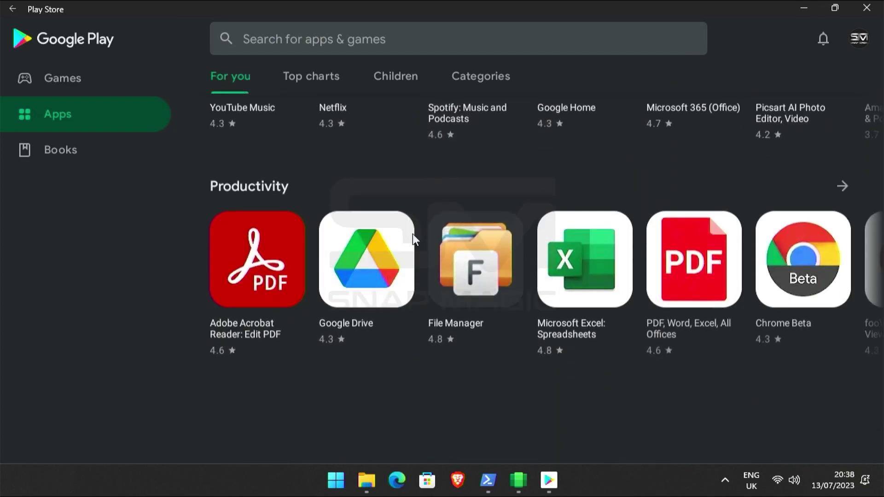
scroll(413, 232, "down", 3)
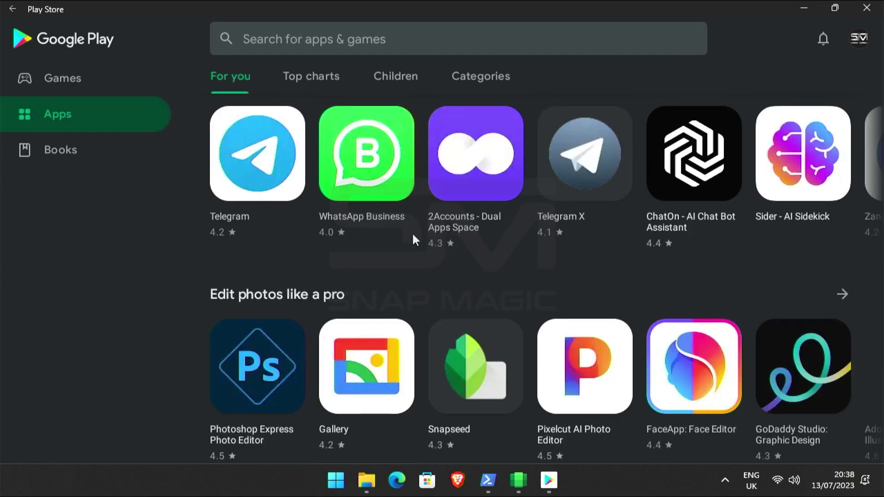
scroll(413, 232, "up", 3)
scroll(412, 234, "up", 2)
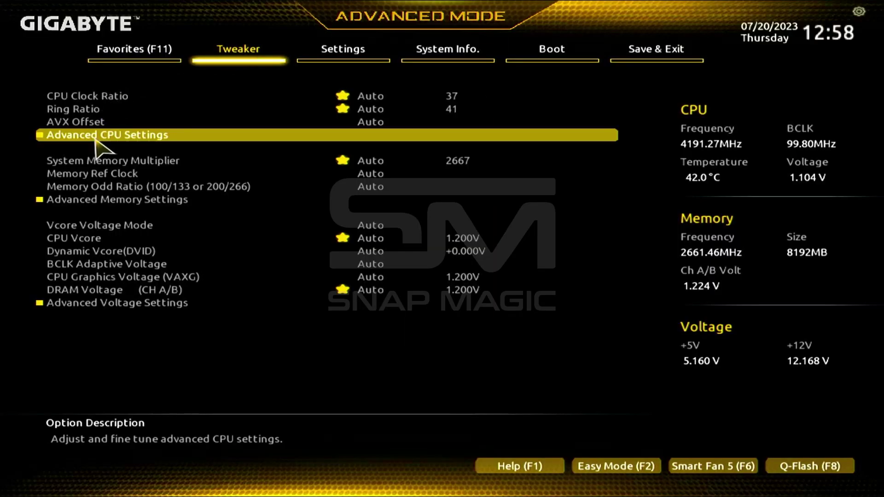
- Set VT-d to Enabled in the BIOS Advanced CPU Settings
left_click(95, 136)
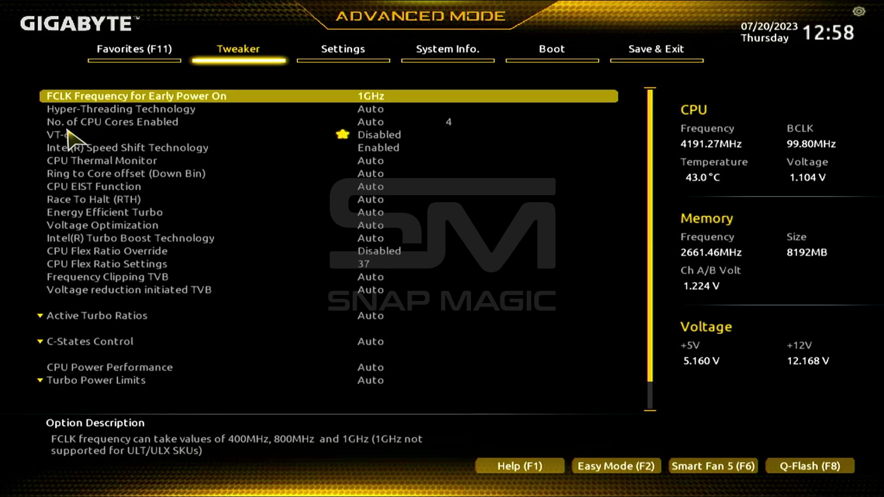
left_click(367, 135)
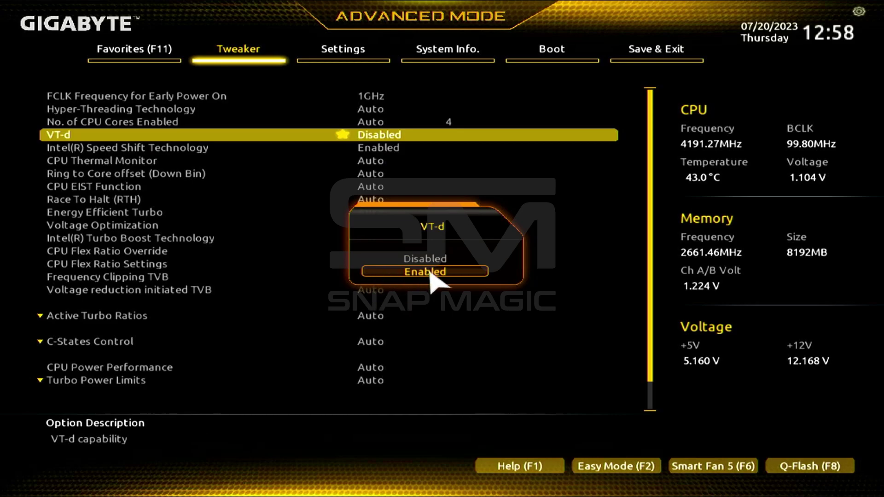
left_click(426, 272)
- Save the BIOS configuration and exit, restarting the PC
left_click(665, 46)
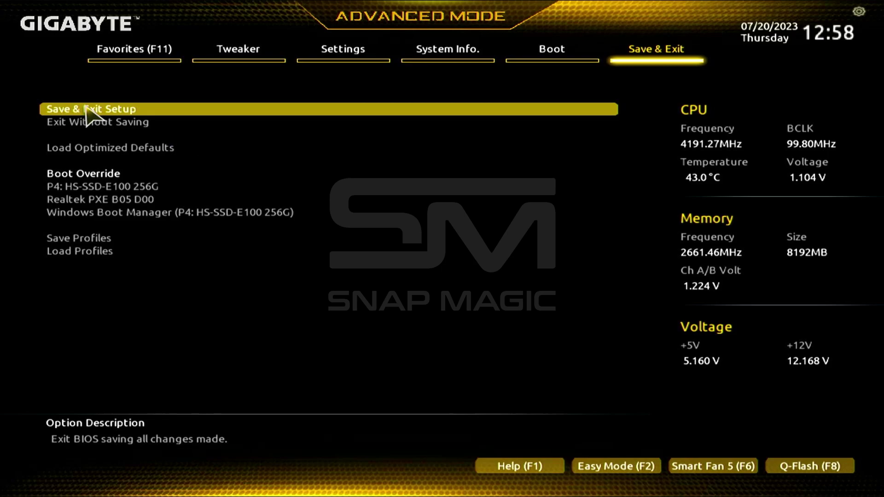
left_click(86, 108)
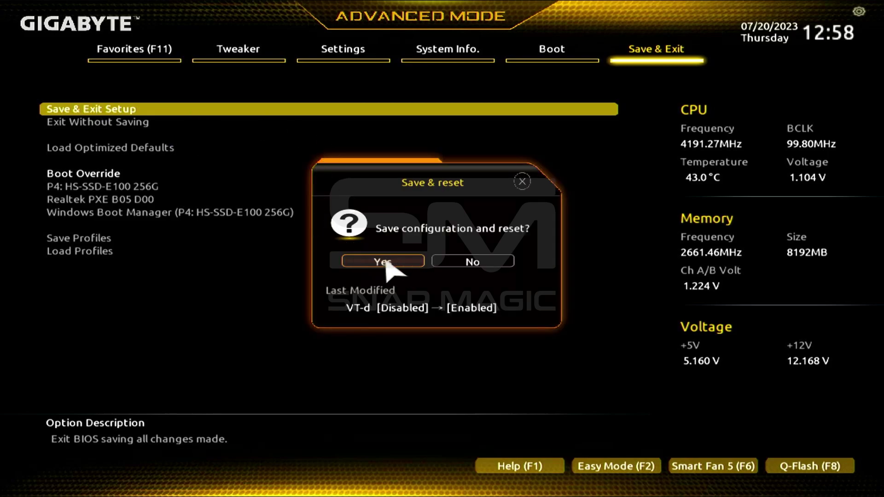
left_click(387, 263)
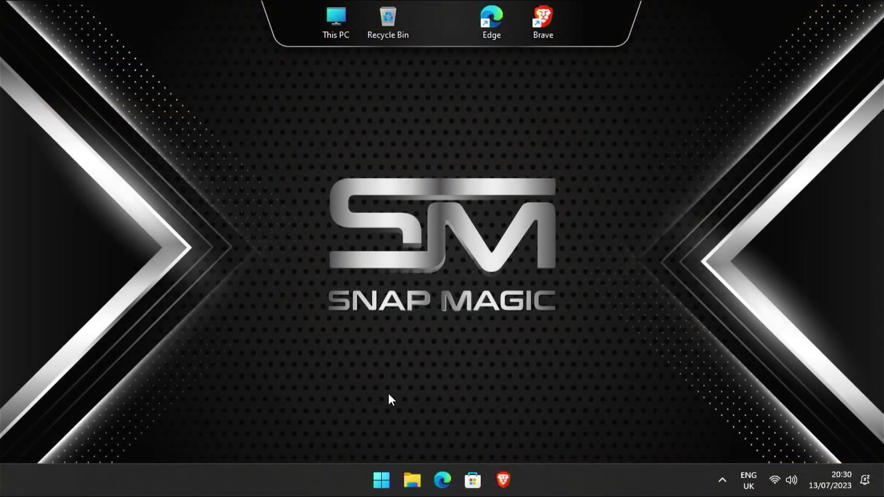
- Search 'feat' from Start and open Turn Windows features on or off
left_click(382, 480)
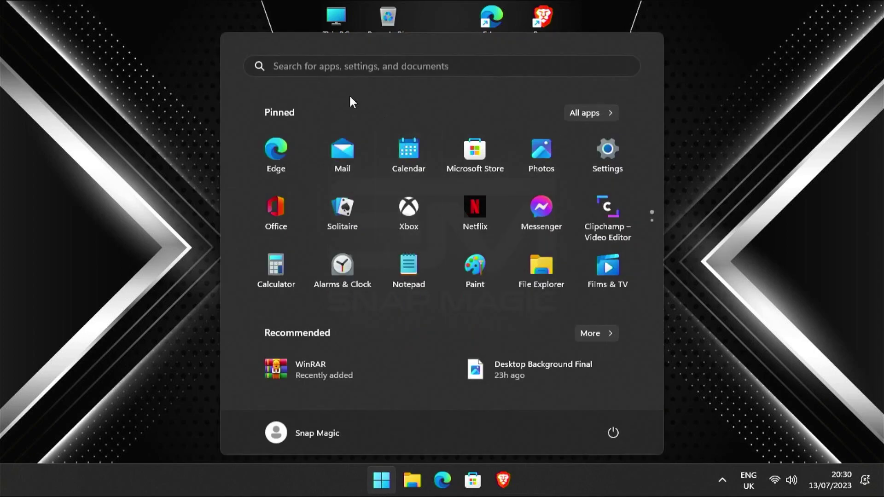
type("feat")
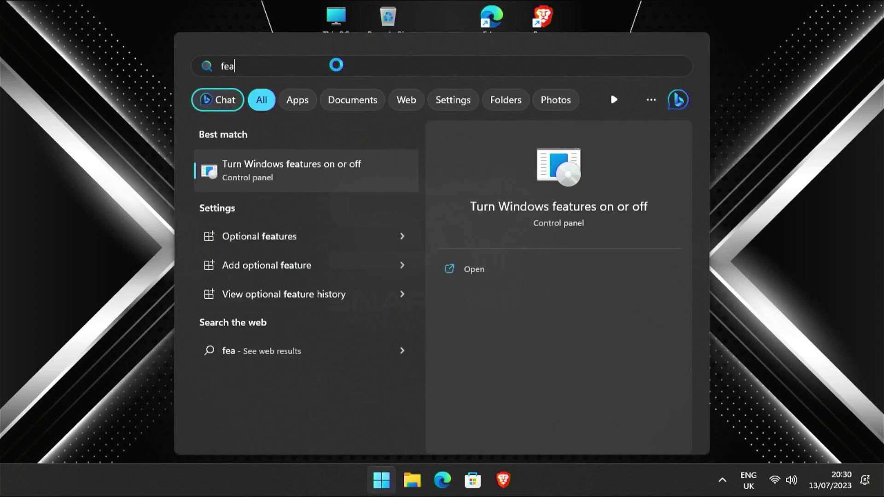
left_click(270, 174)
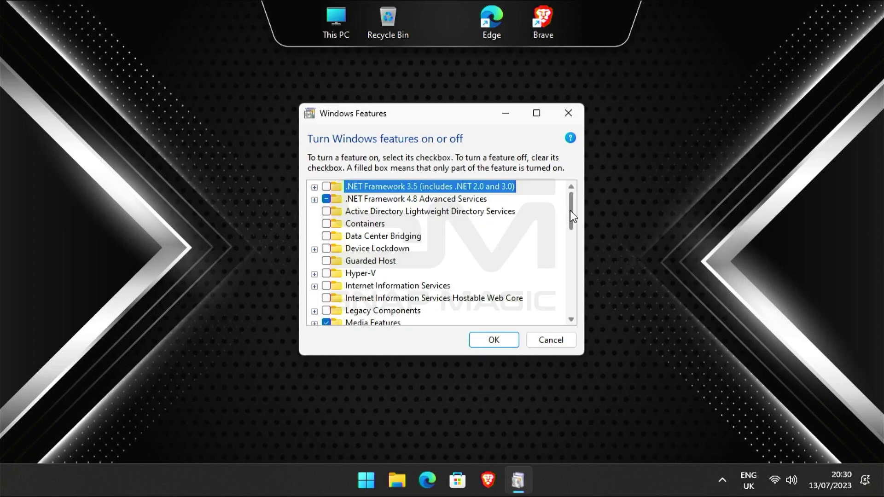
- Tick Windows Subsystem for Linux, Windows Hypervisor Platform and Virtual Machine Platform, and apply
scroll(569, 211, "down", 8)
left_click(326, 286)
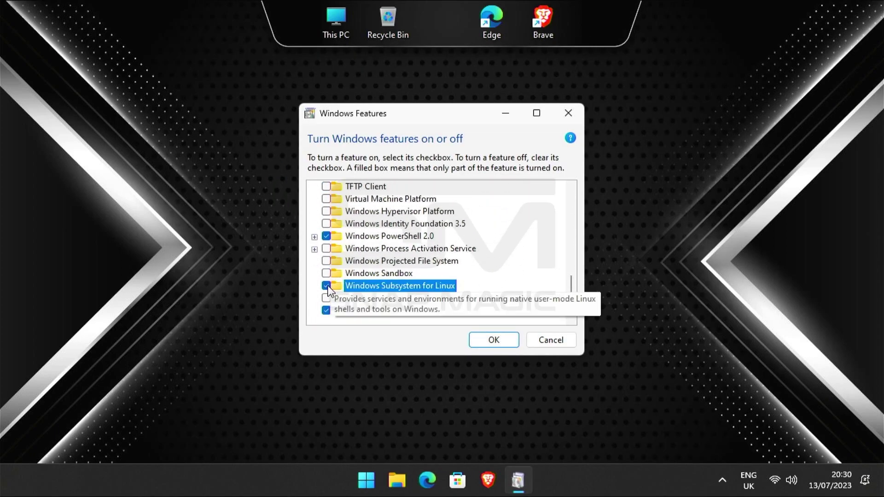
scroll(570, 294, "up", 1)
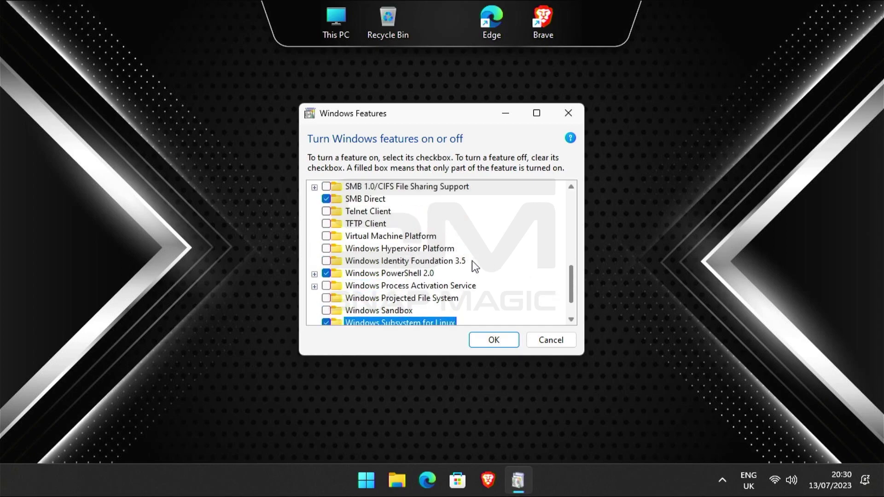
left_click(326, 249)
left_click(326, 236)
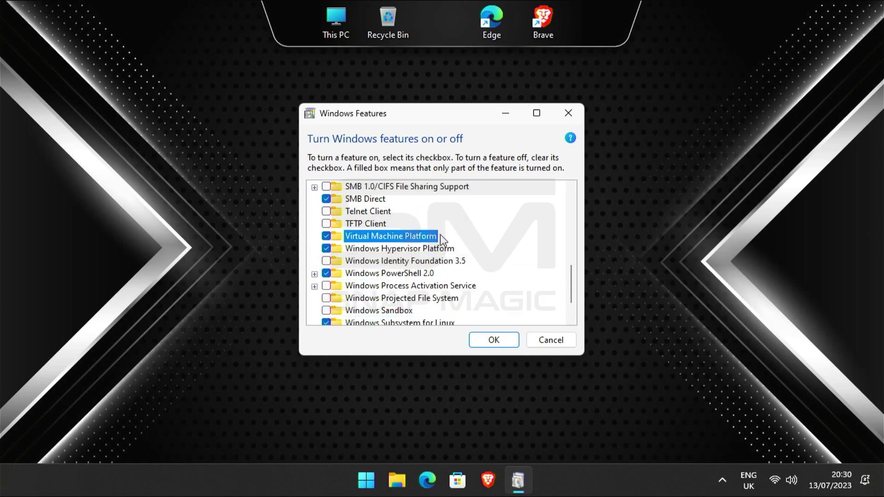
left_click(490, 341)
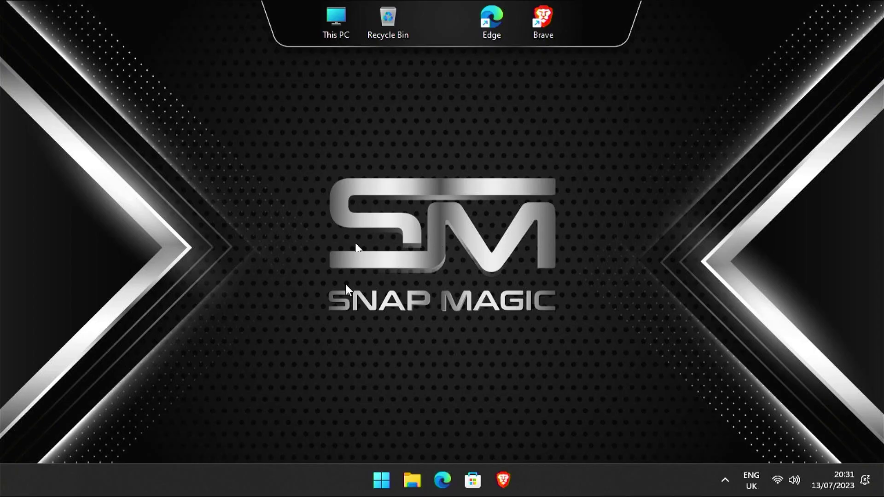
- Search 'grou' from Start and open the Local Group Policy Editor
left_click(382, 480)
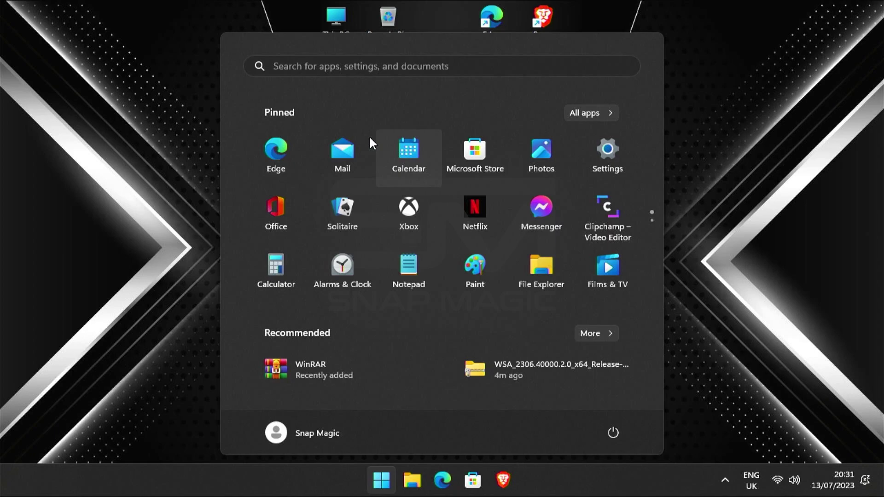
left_click(328, 65)
type("grou")
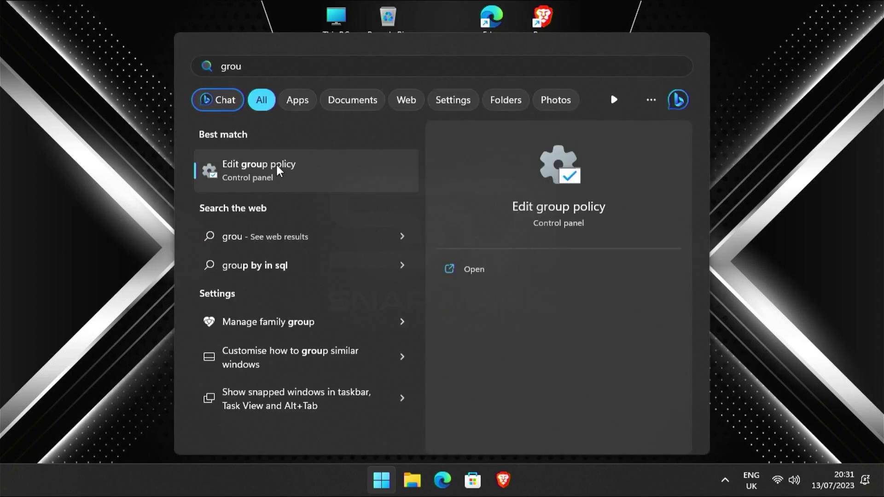
left_click(279, 170)
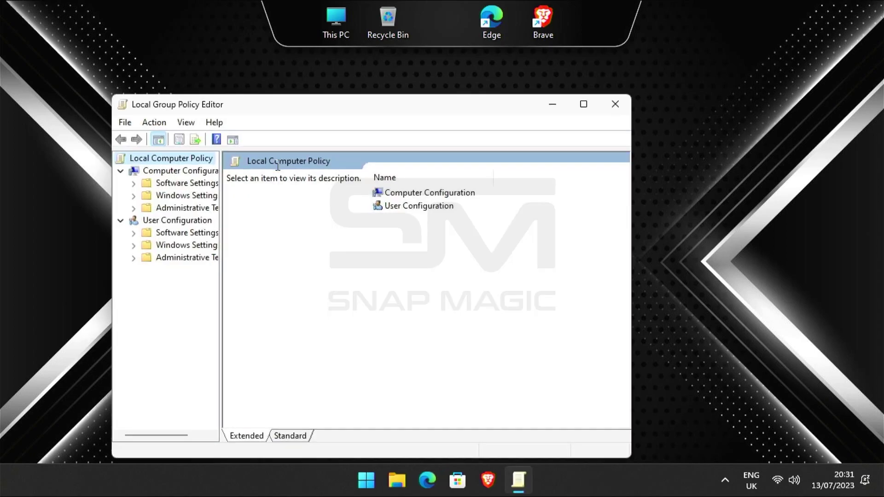
- Go to Administrative Templates > Windows Components > Windows PowerShell and select Turn on Script Execution
left_click(168, 208)
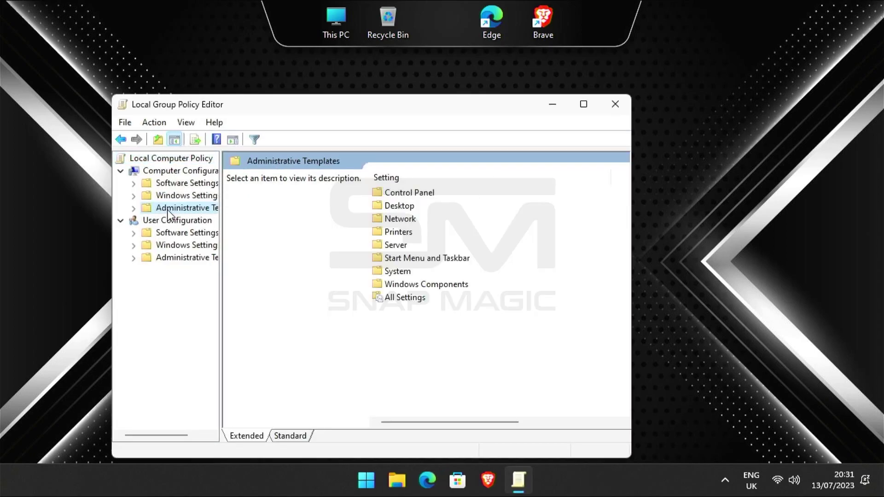
double_click(391, 289)
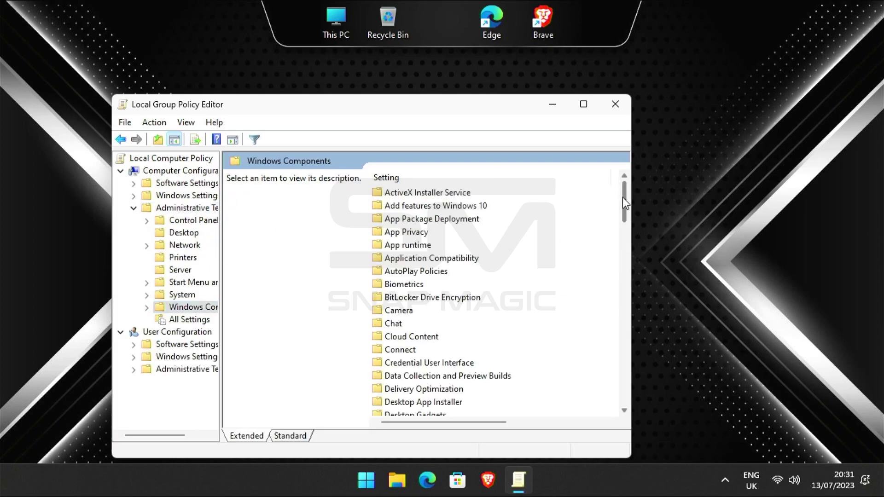
left_click_drag(623, 197, 616, 411)
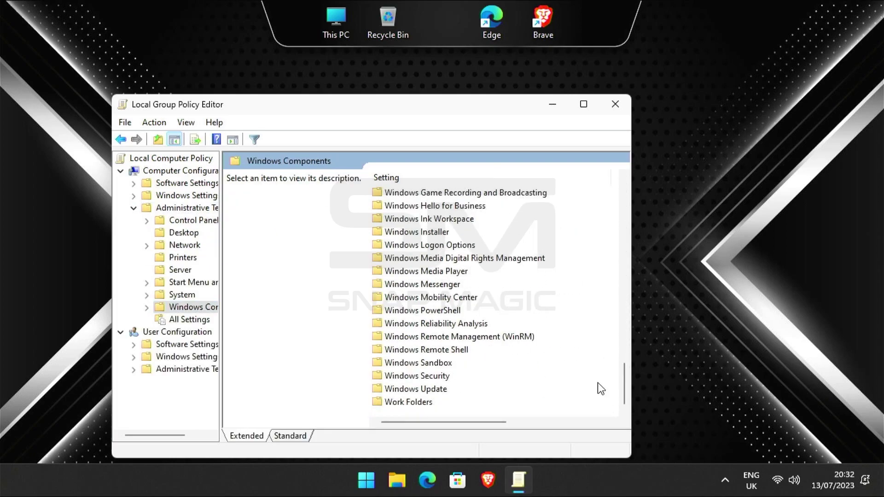
double_click(432, 310)
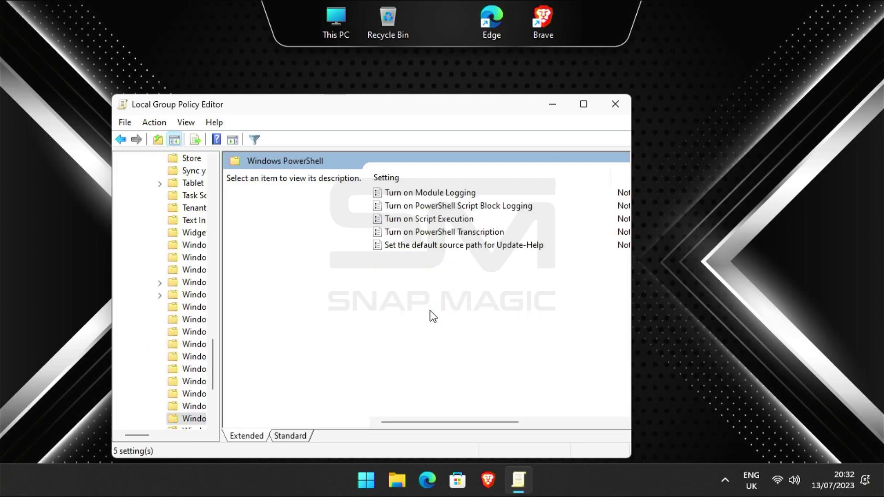
left_click(411, 221)
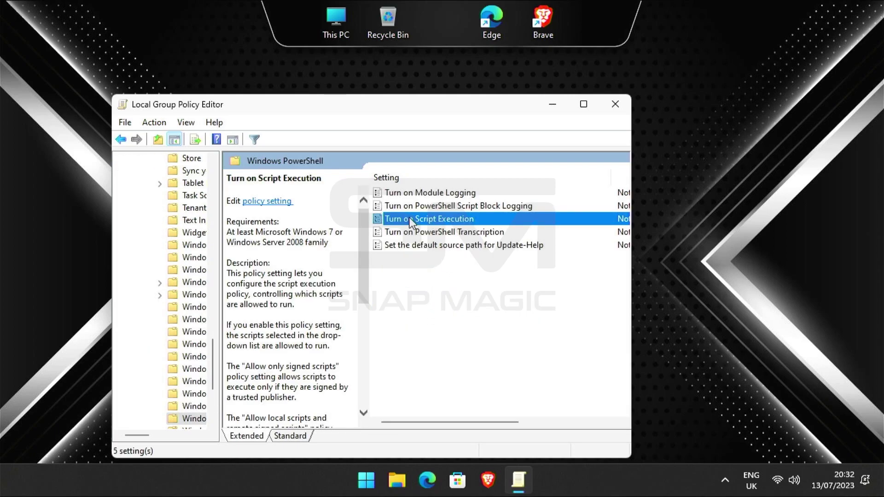
- Enable Turn on Script Execution with Allow all scripts, apply it, and close the Group Policy Editor
double_click(443, 221)
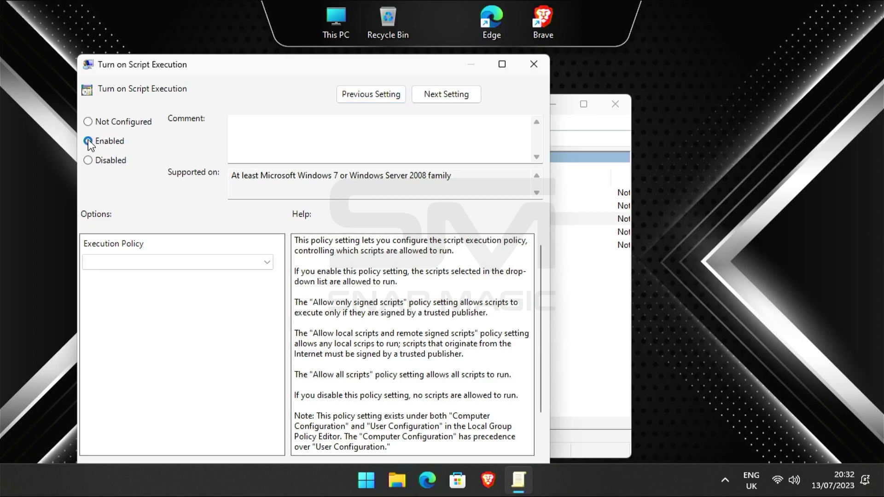
left_click(153, 262)
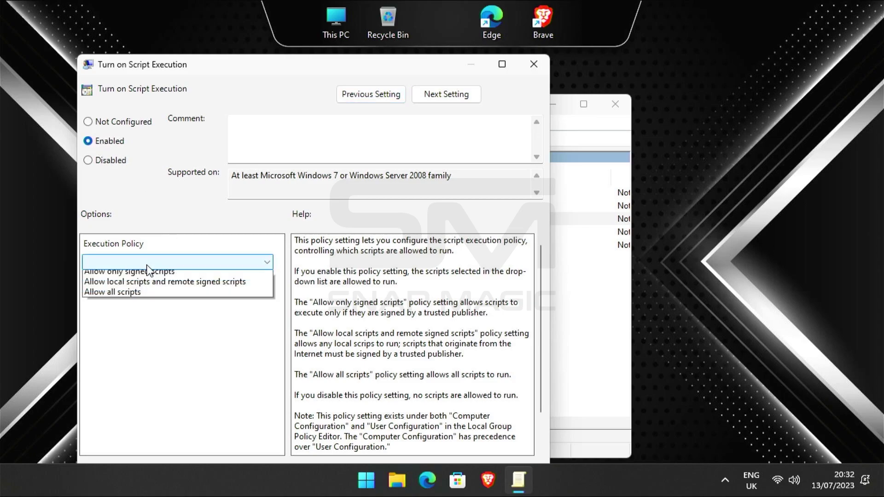
left_click(125, 294)
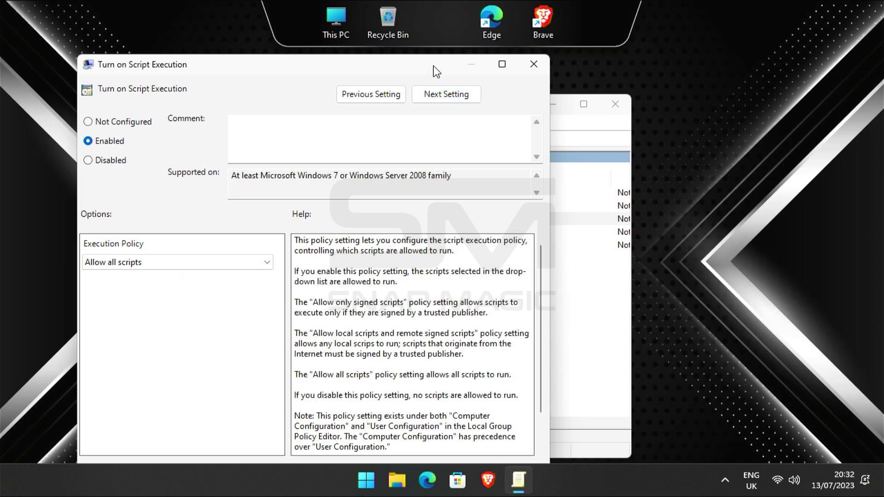
left_click_drag(433, 65, 456, 22)
left_click(545, 435)
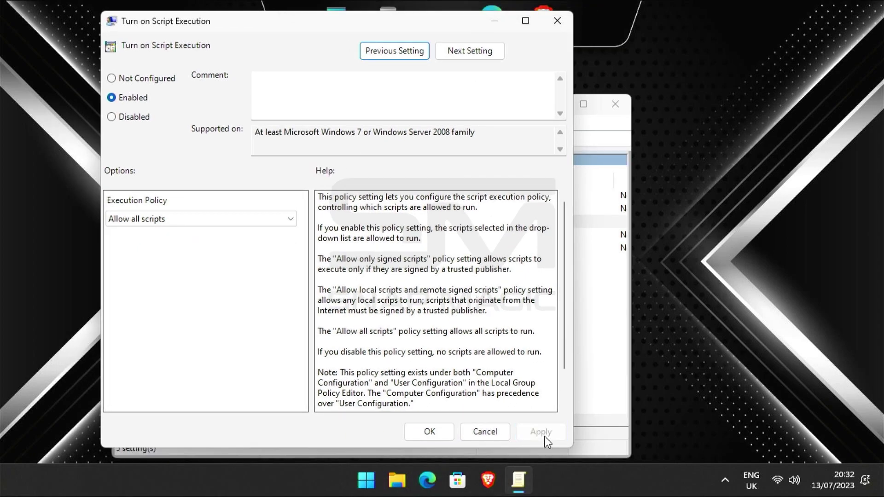
left_click(430, 431)
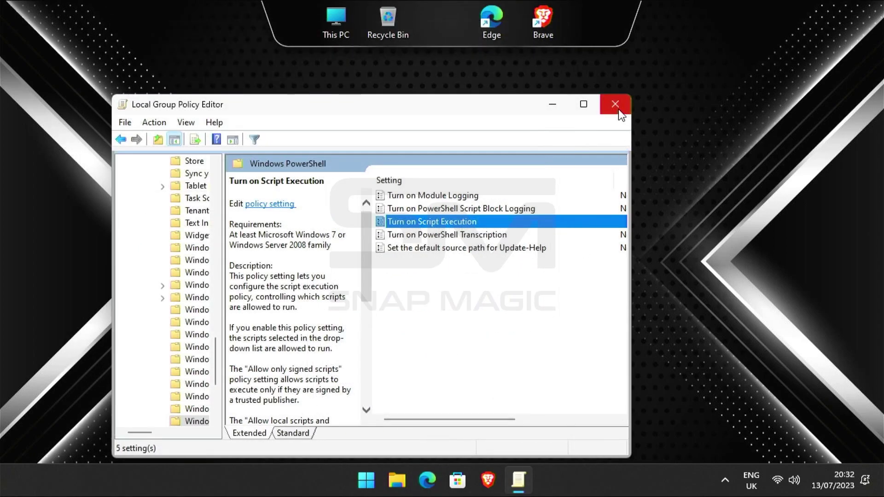
left_click(618, 109)
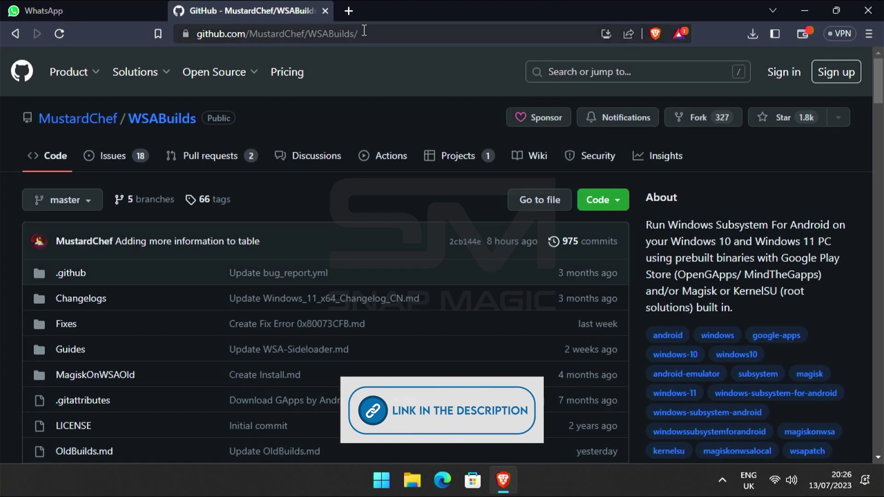
- Open the latest WSABuilds release from the repository's Releases section
left_click_drag(364, 32, 233, 34)
left_click(405, 115)
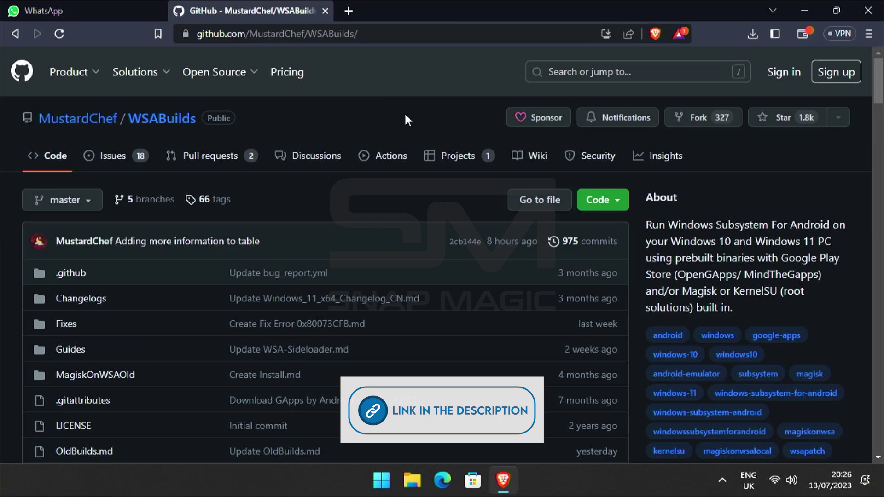
scroll(784, 253, "down", 9)
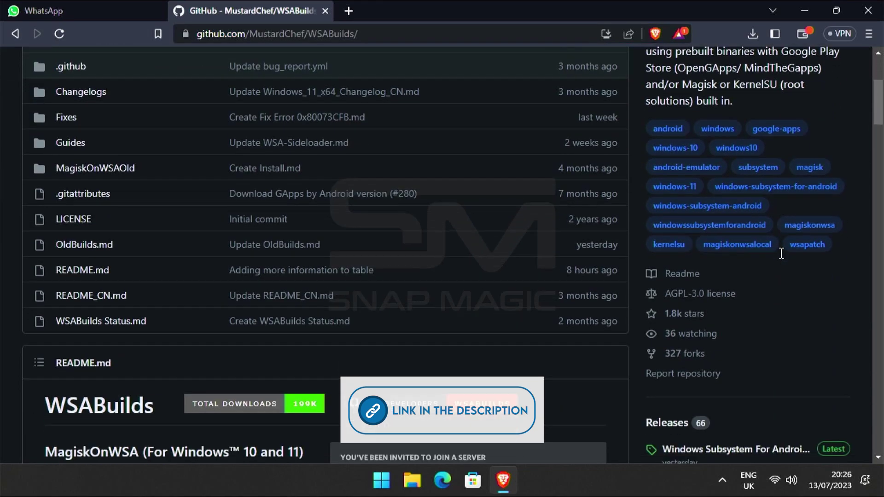
left_click(720, 249)
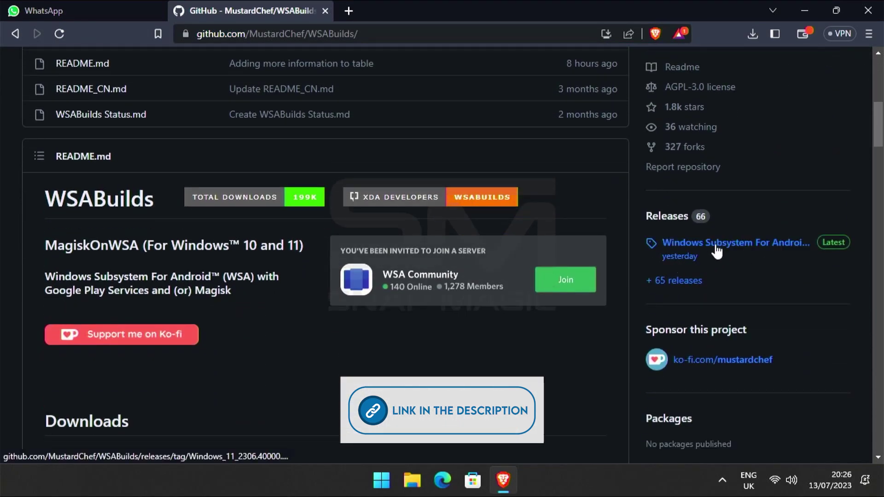
- Save the release's MindTheGapps-13.0-RemovedAmazon zip asset to the Downloads folder
scroll(359, 254, "down", 20)
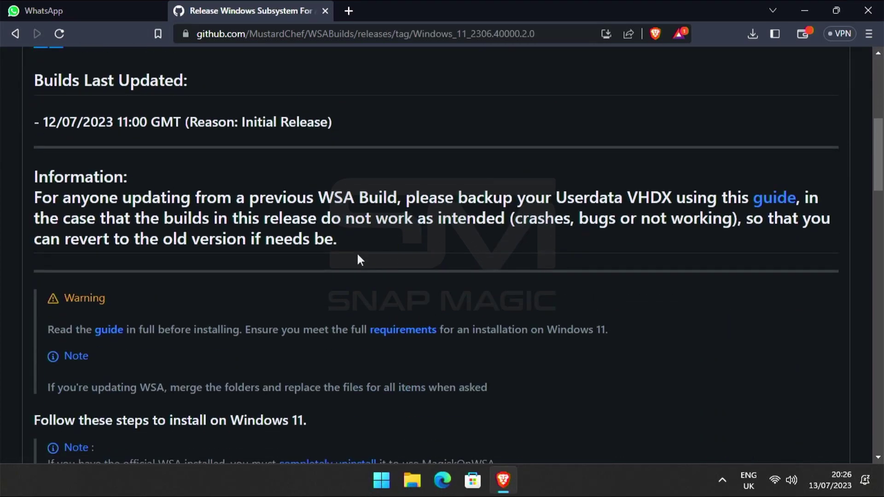
scroll(358, 258, "down", 8)
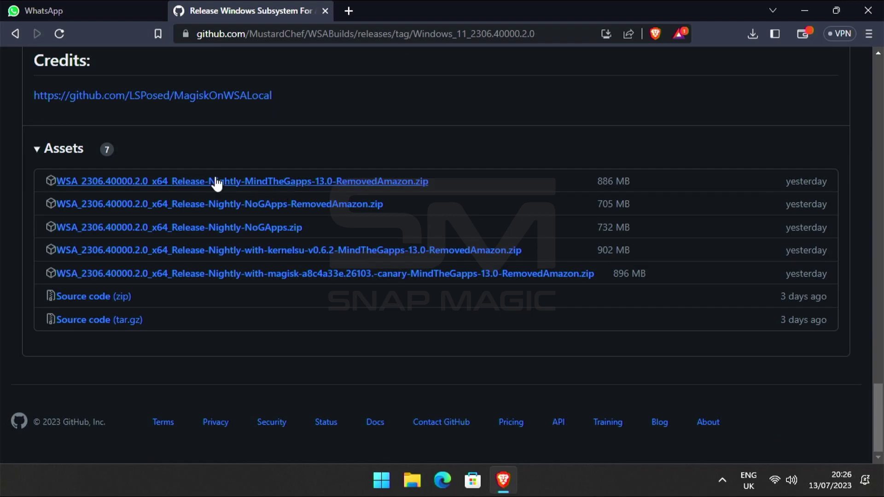
left_click(355, 184)
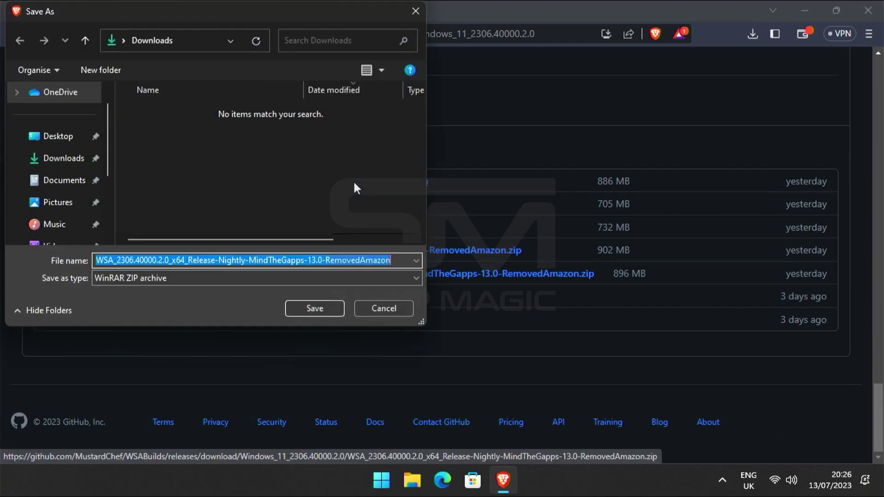
left_click(305, 303)
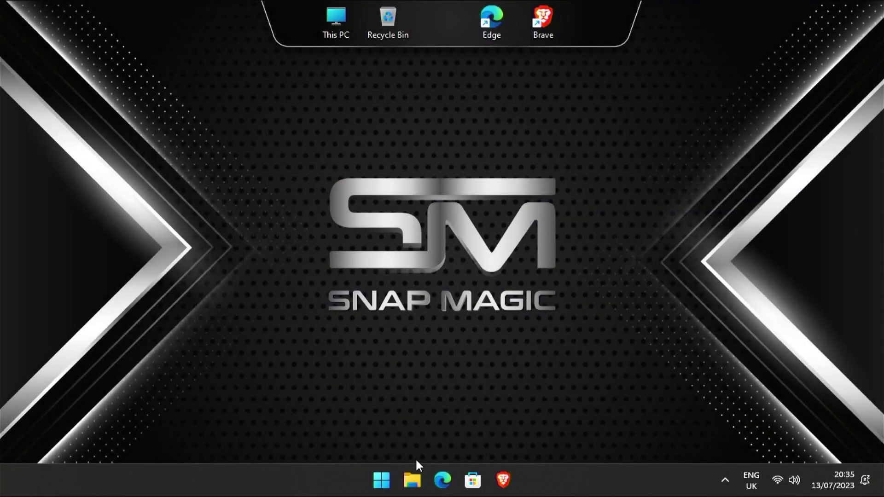
- Extract the WSA zip in Downloads with WinRAR Extract Here and open the WSA_2306.40000.2.0 folder
left_click(421, 480)
left_click(56, 197)
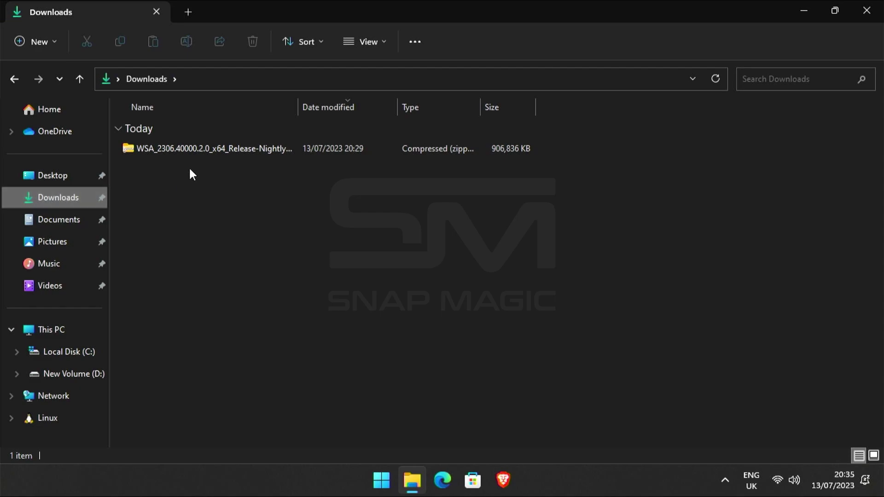
left_click(200, 153)
right_click(199, 151)
mouse_move(240, 358)
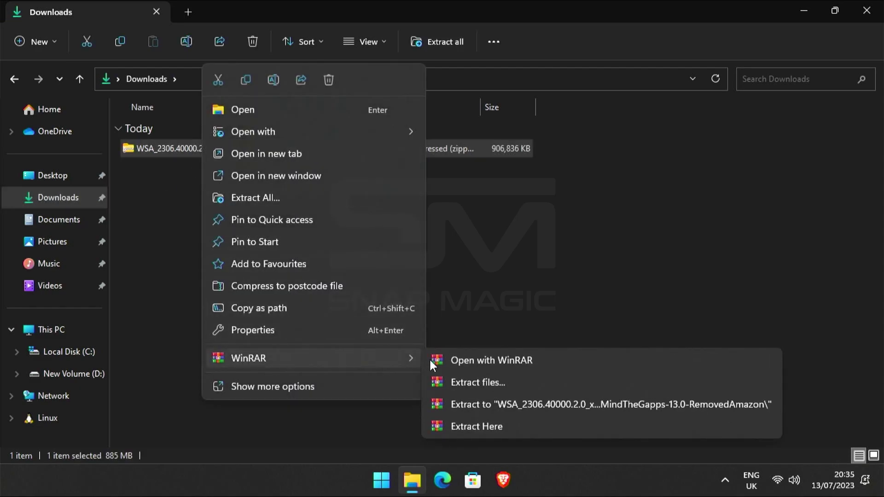
left_click(460, 425)
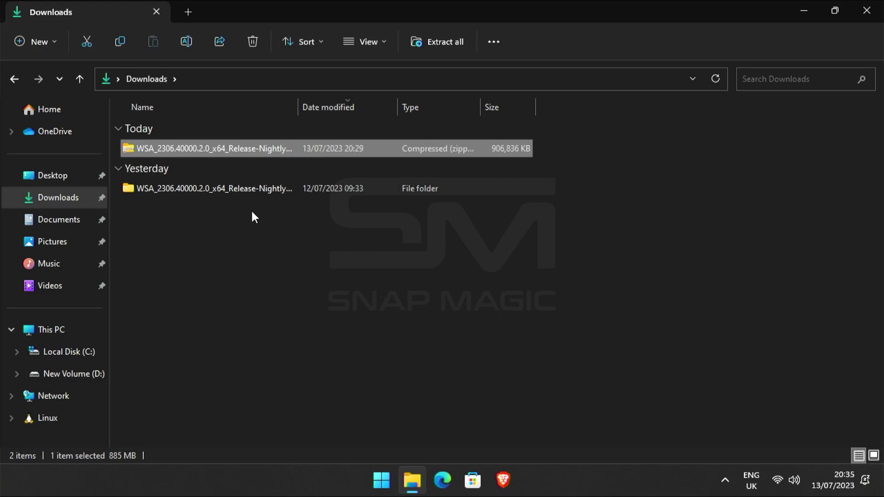
double_click(203, 189)
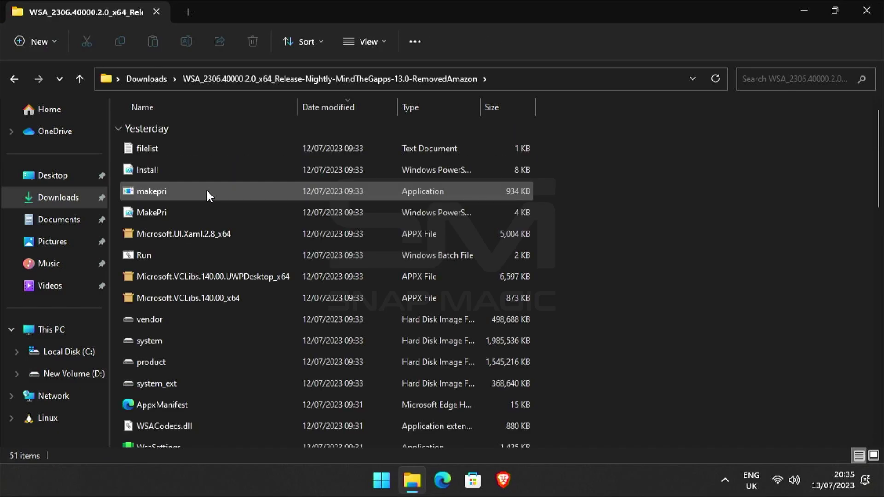
- Run the Install script with PowerShell as administrator and bring up the Installing MagiskOnWSA window
left_click(159, 170)
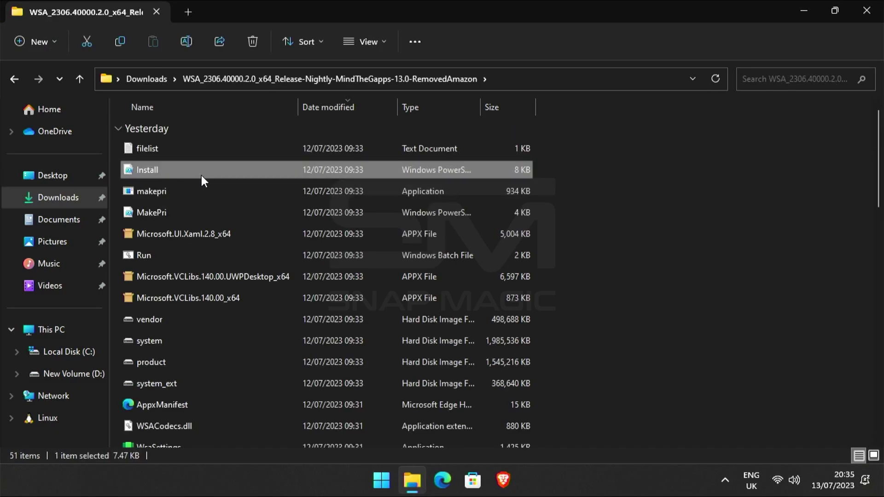
right_click(156, 173)
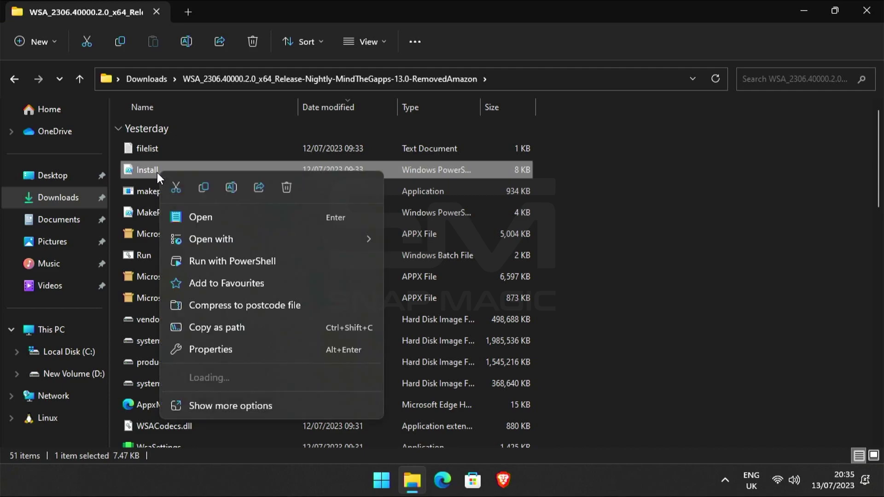
left_click(218, 262)
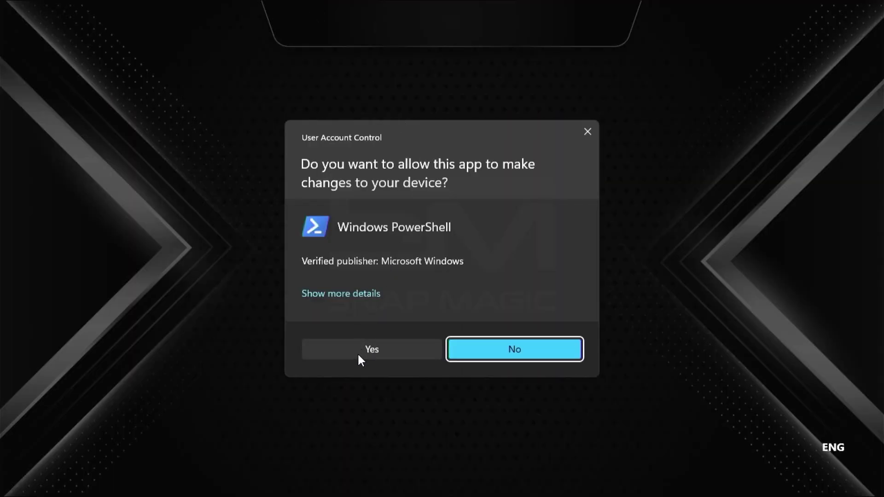
left_click(358, 353)
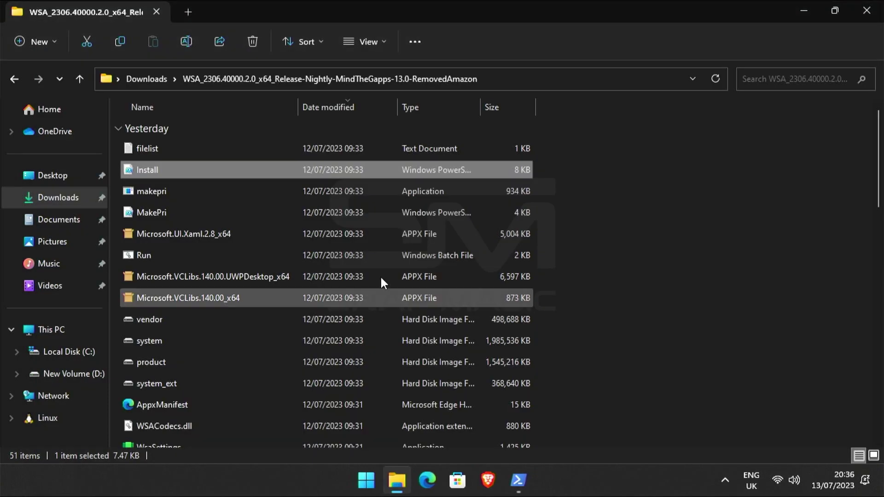
left_click(516, 481)
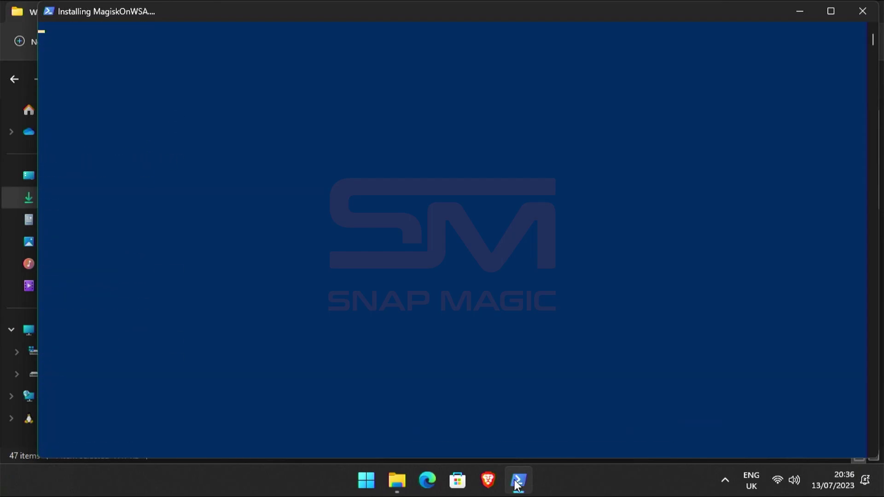
- Accept the diagnostic prompt, sign in with the account's email and password, and agree to the terms
left_click(387, 313)
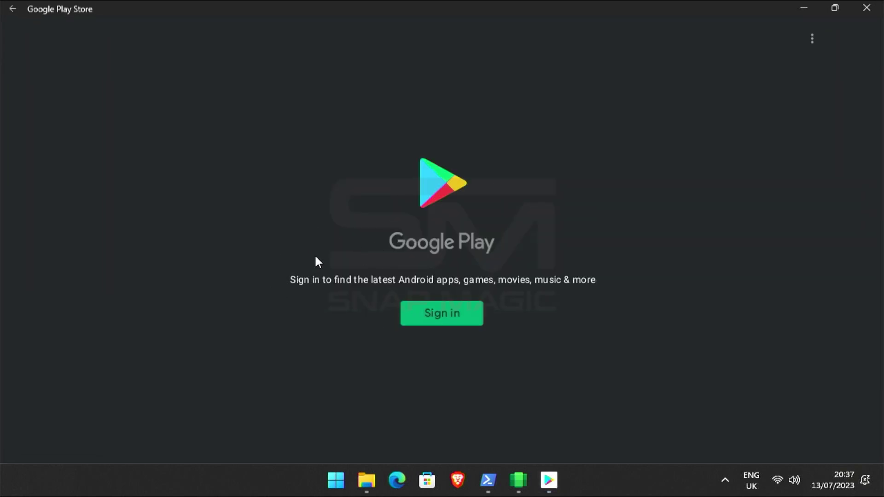
left_click(427, 314)
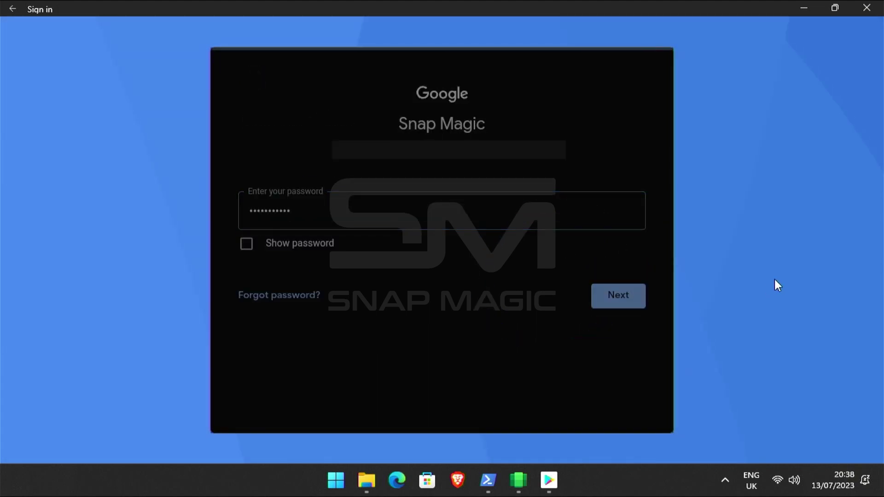
left_click(598, 324)
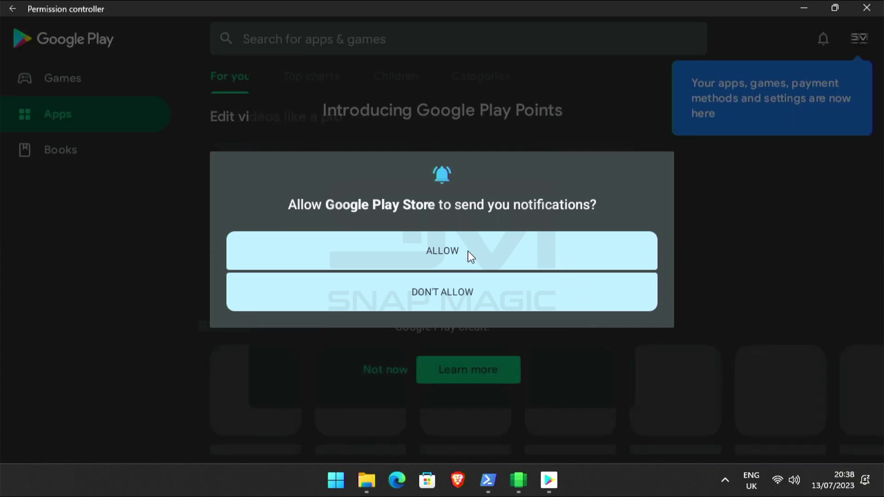
- Allow Play Store notifications, skip the Play Points intro, and scroll through the For you page
left_click(470, 256)
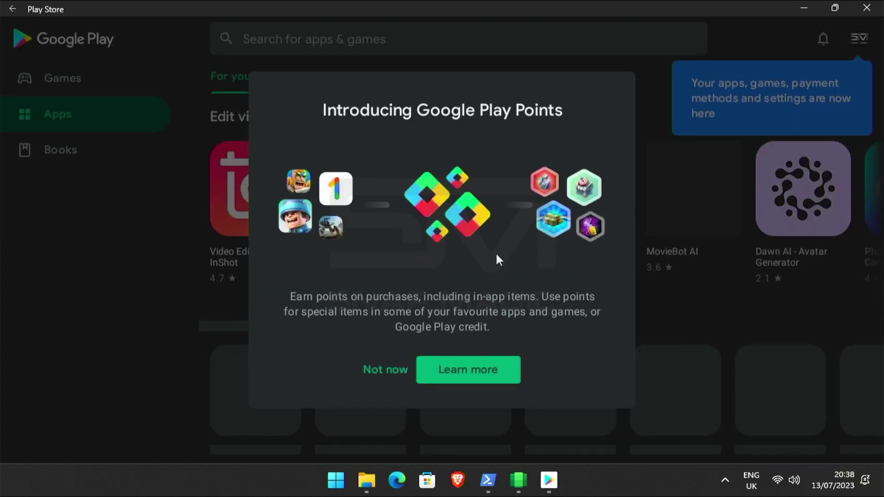
left_click(386, 373)
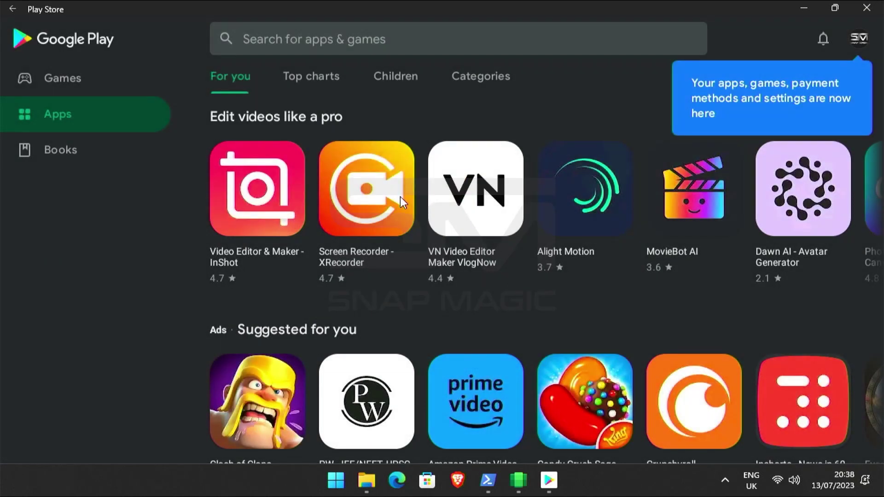
scroll(412, 232, "down", 6)
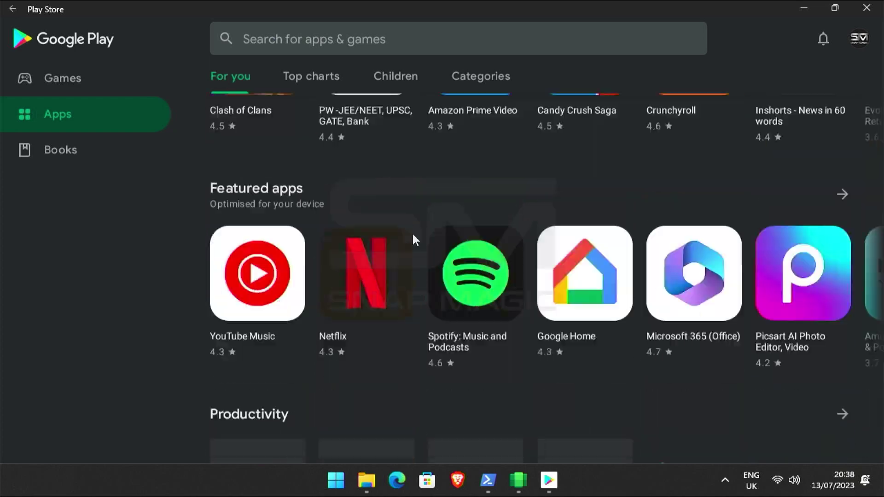
scroll(412, 235, "down", 8)
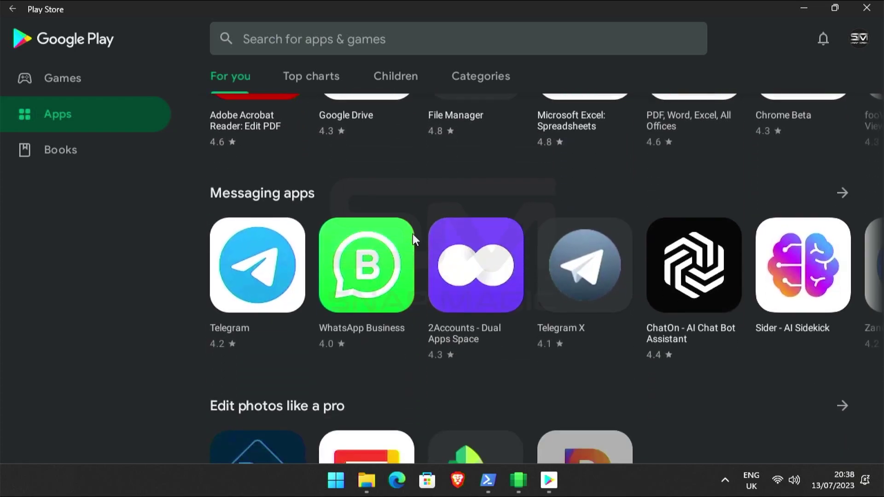
scroll(412, 234, "down", 3)
scroll(412, 232, "up", 4)
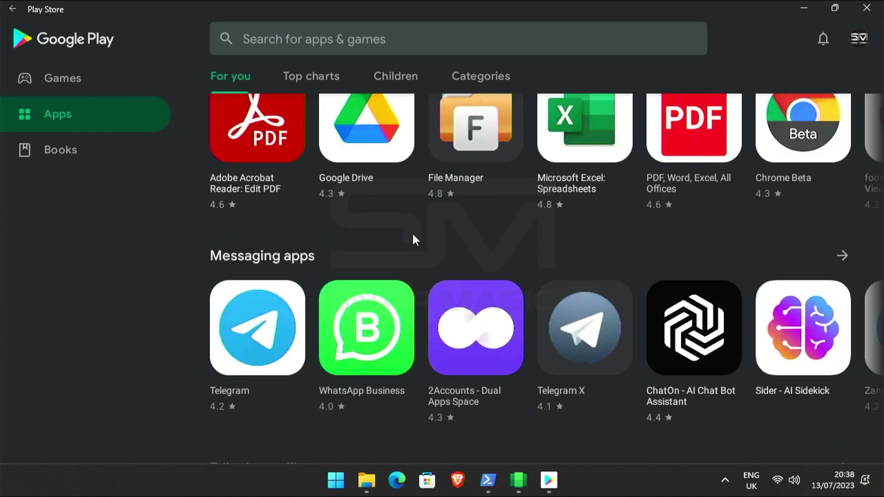